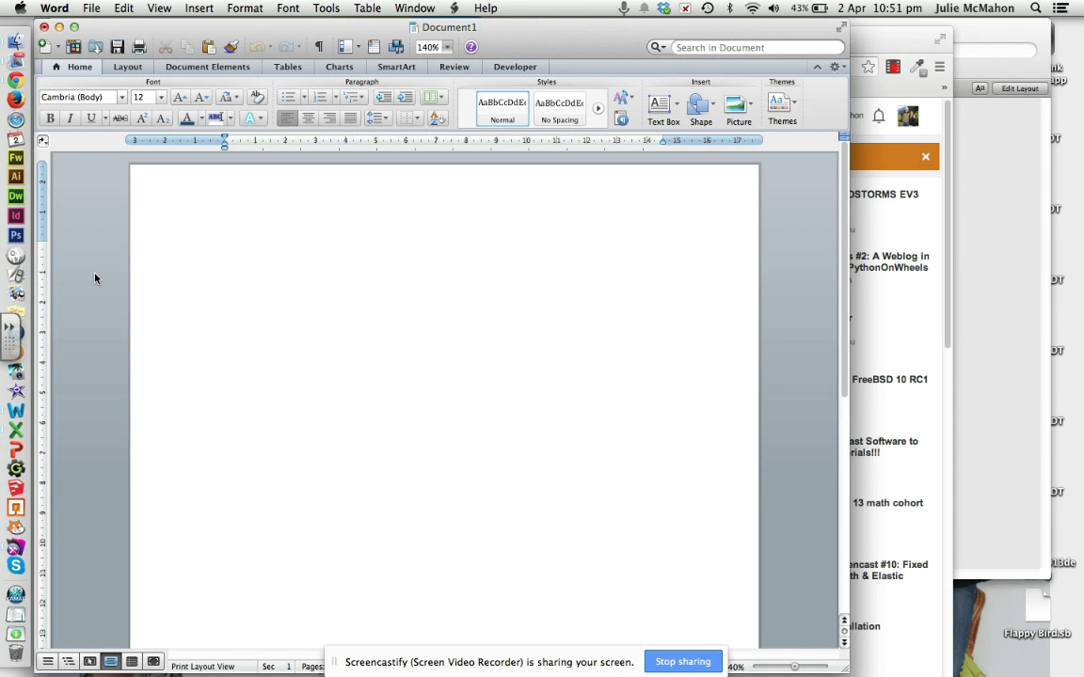
Step: Show all 6 survey records, then run Teenage Burger Favourites to leave a found set of 3
{"action": "left_click", "coordinate": [1008, 41]}
{"action": "left_click", "coordinate": [775, 118]}
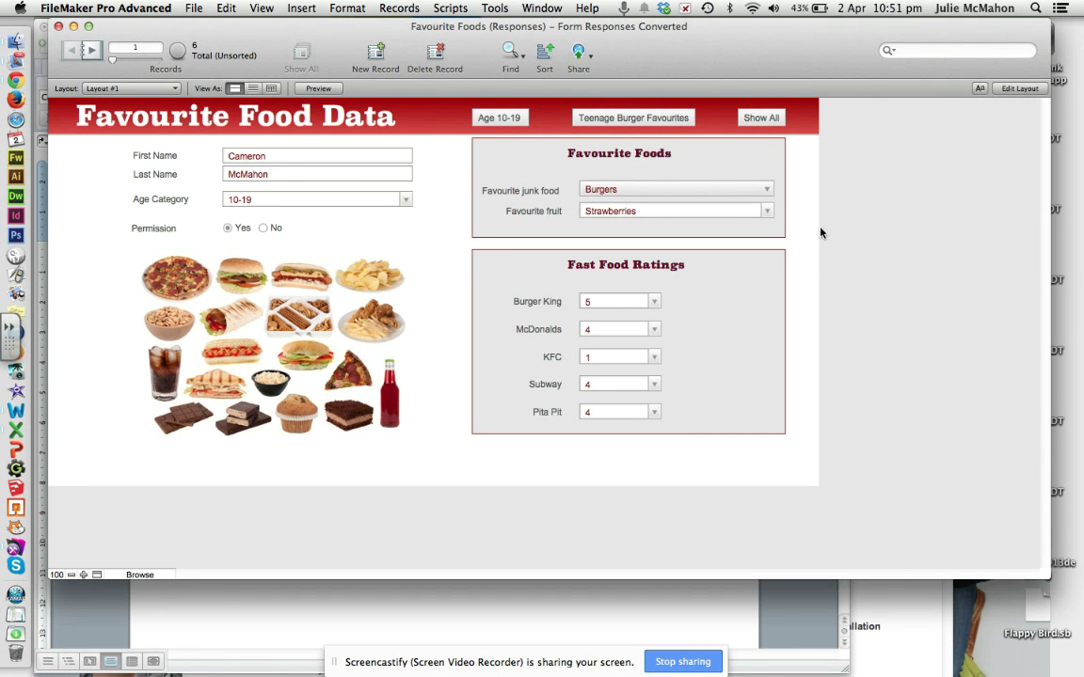
{"action": "left_click", "coordinate": [612, 119]}
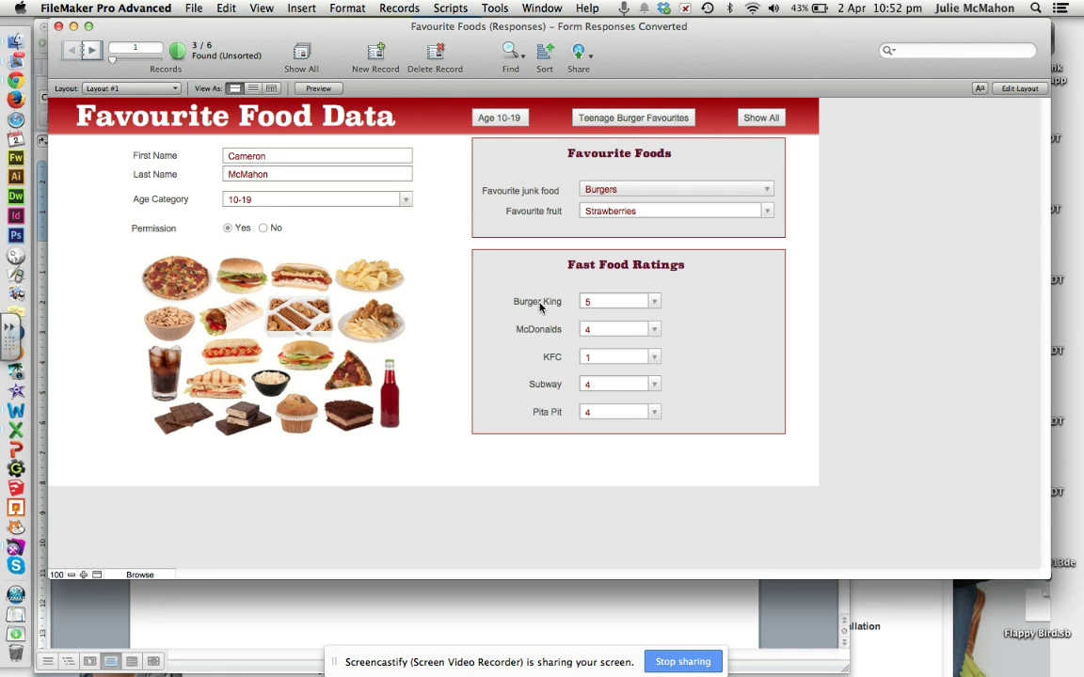
Step: Save the 3 found records as Excel file 'teenage burger lovers' in the Food Datbase folder
{"action": "left_click", "coordinate": [194, 9]}
{"action": "left_click", "coordinate": [393, 297]}
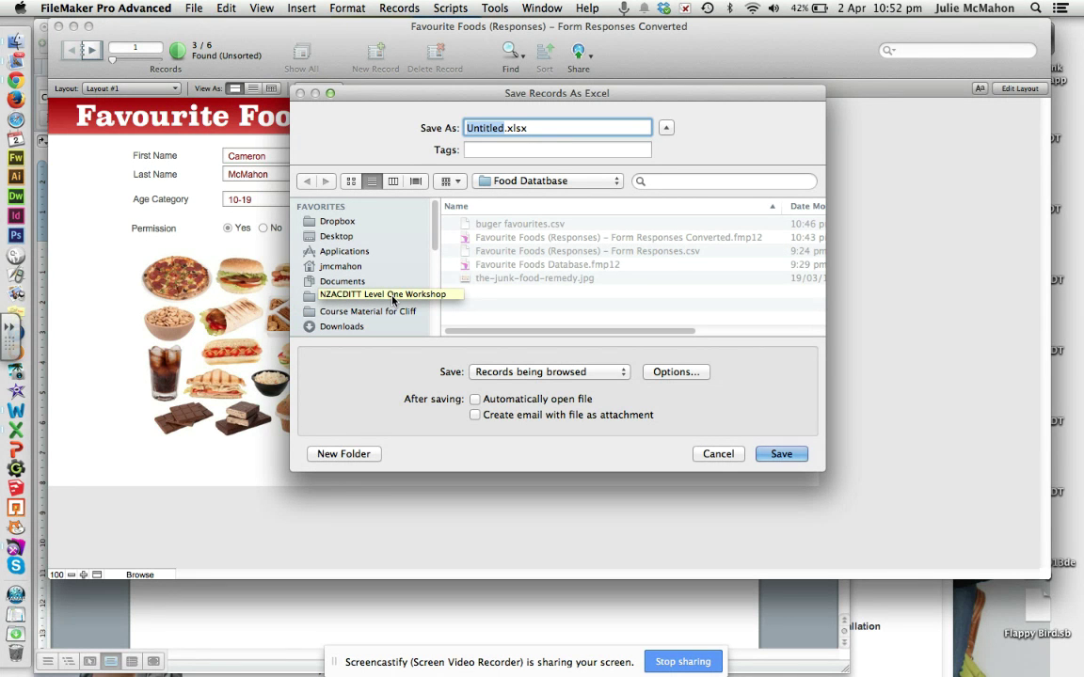
{"action": "type", "text": "teenage burger lovers"}
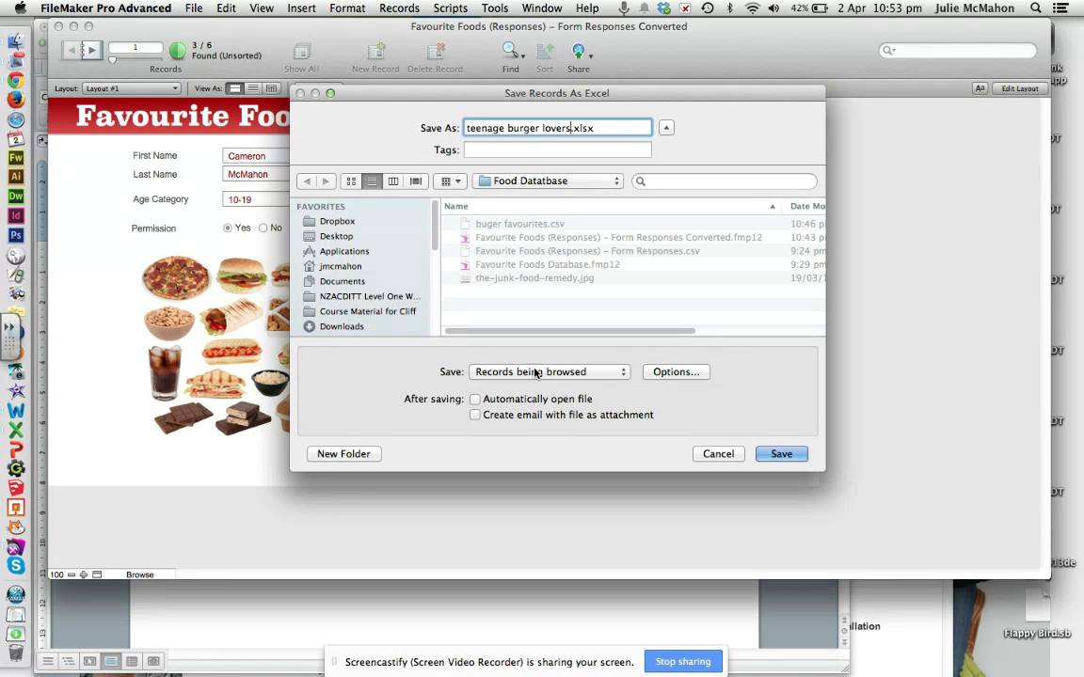
{"action": "left_click", "coordinate": [781, 456]}
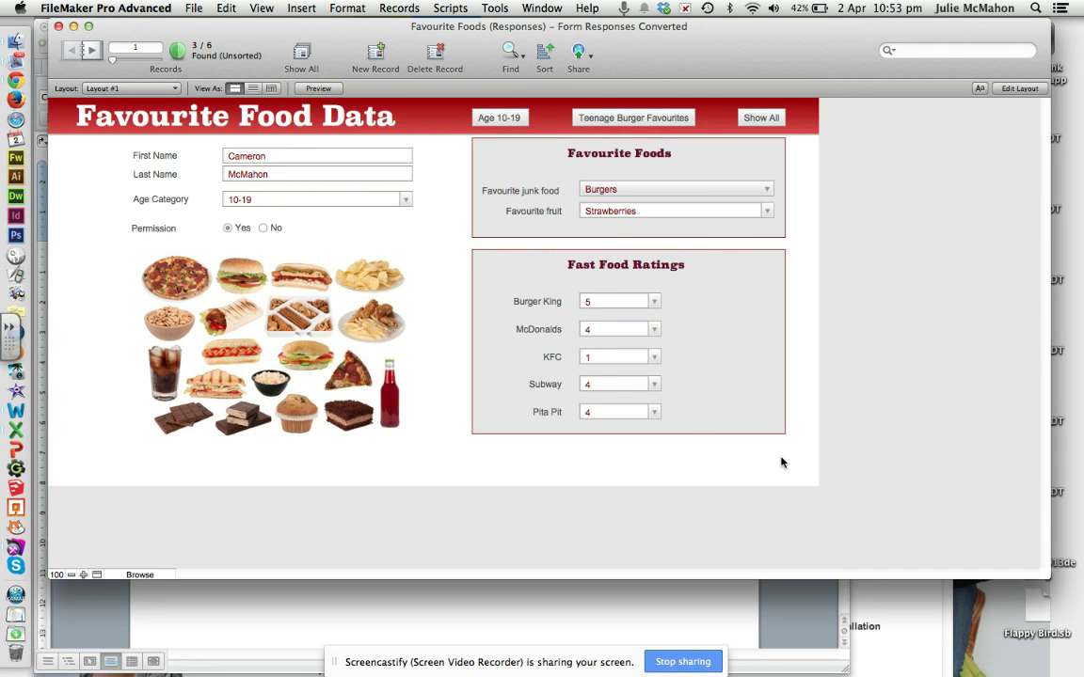
Step: Set the blank Word document up as a Form Letters main document in the Mail Merge Manager
{"action": "left_click", "coordinate": [725, 622]}
{"action": "left_click", "coordinate": [326, 9]}
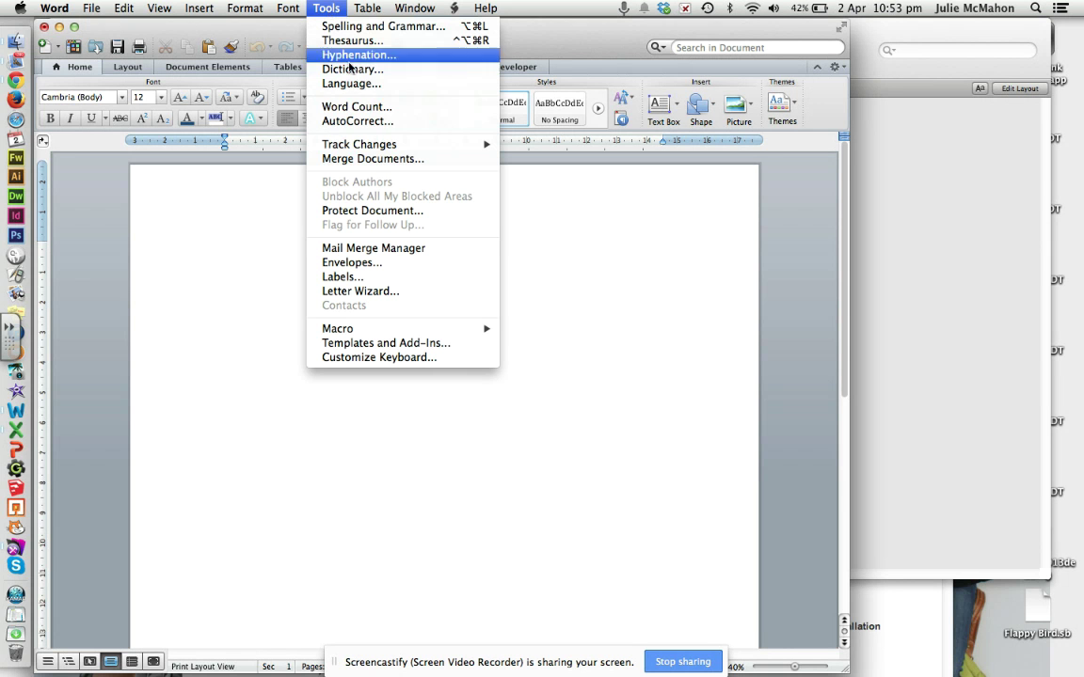
{"action": "left_click", "coordinate": [369, 247]}
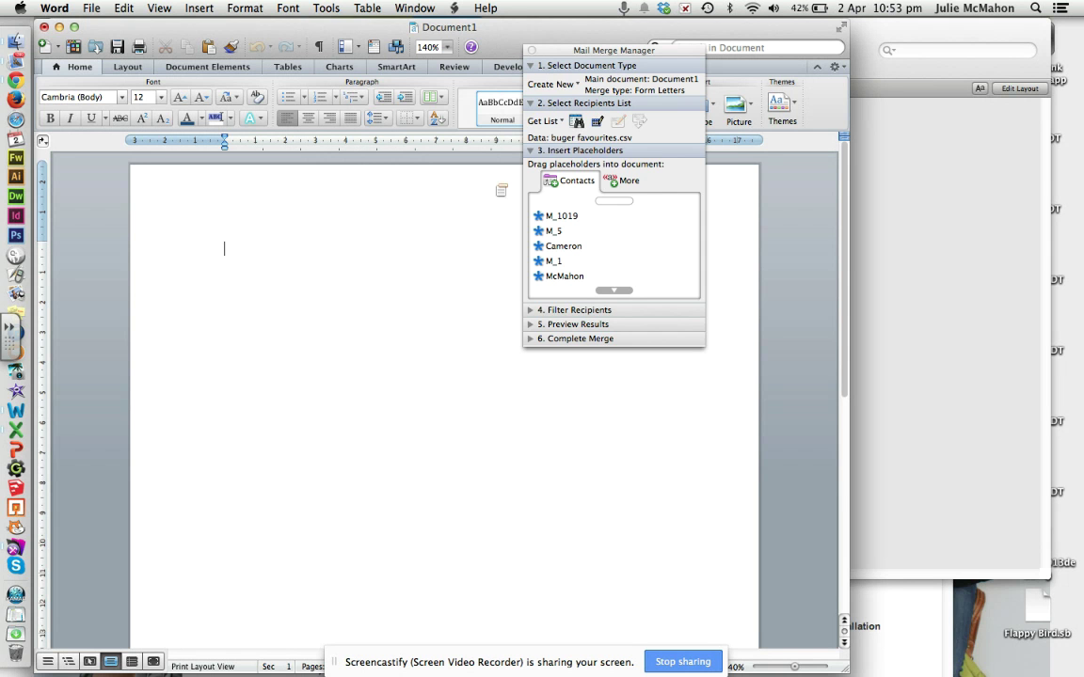
{"action": "left_click", "coordinate": [542, 85]}
{"action": "left_click", "coordinate": [546, 106]}
Step: Discard Document1 unsaved and make a new blank document a Form Letters merge
{"action": "left_click", "coordinate": [531, 50]}
{"action": "left_click", "coordinate": [44, 26]}
{"action": "left_click", "coordinate": [371, 125]}
{"action": "left_click", "coordinate": [15, 412]}
{"action": "left_click", "coordinate": [327, 8]}
{"action": "left_click", "coordinate": [381, 248]}
{"action": "left_click", "coordinate": [564, 84]}
{"action": "left_click", "coordinate": [570, 105]}
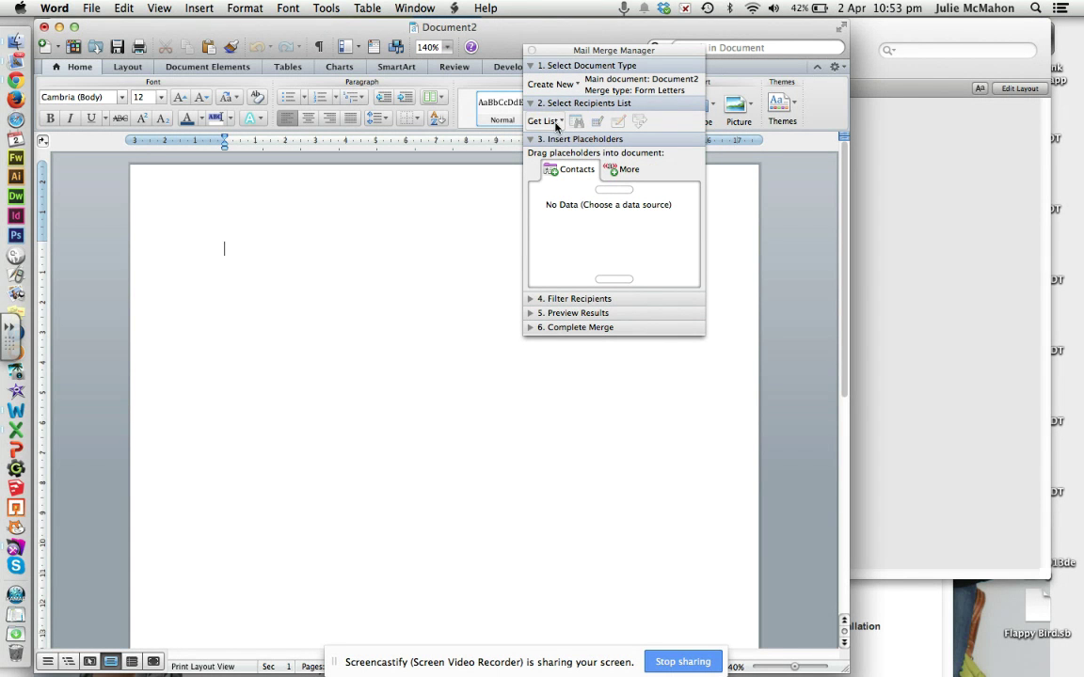
Step: Use teenage burger lovers.xlsx from the Food Datbase folder as the recipient data source
{"action": "left_click", "coordinate": [555, 123]}
{"action": "left_click", "coordinate": [563, 156]}
{"action": "left_click", "coordinate": [399, 280]}
{"action": "double_click", "coordinate": [400, 280]}
{"action": "left_click", "coordinate": [401, 267]}
{"action": "left_click", "coordinate": [859, 440]}
{"action": "left_click", "coordinate": [681, 385]}
{"action": "left_click", "coordinate": [609, 246]}
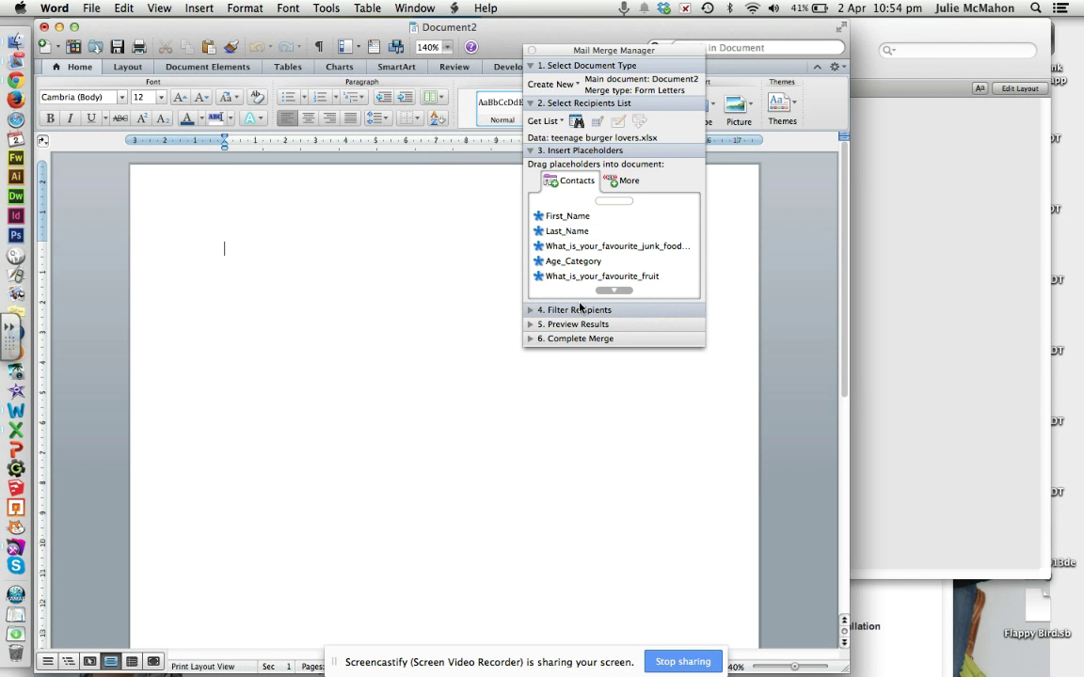
Step: Write the greeting 'Dear' followed by the First_Name merge field
{"action": "type", "text": "Dea"}
{"action": "key", "text": "BackSpace"}
{"action": "key", "text": "BackSpace"}
{"action": "type", "text": "ear"}
{"action": "left_click", "coordinate": [550, 218]}
{"action": "left_click_drag", "start_coordinate": [549, 220], "coordinate": [414, 244]}
{"action": "key", "text": "Return"}
Step: Write the body offering a discounted Burger King meal, using the favourite junk food field, then 'Blah, blah, blah'
{"action": "type", "text": "Since you have a favourite food o"}
{"action": "left_click", "coordinate": [578, 272]}
{"action": "left_click_drag", "start_coordinate": [576, 246], "coordinate": [480, 282]}
{"action": "left_click_drag", "start_coordinate": [610, 55], "coordinate": [824, 110]}
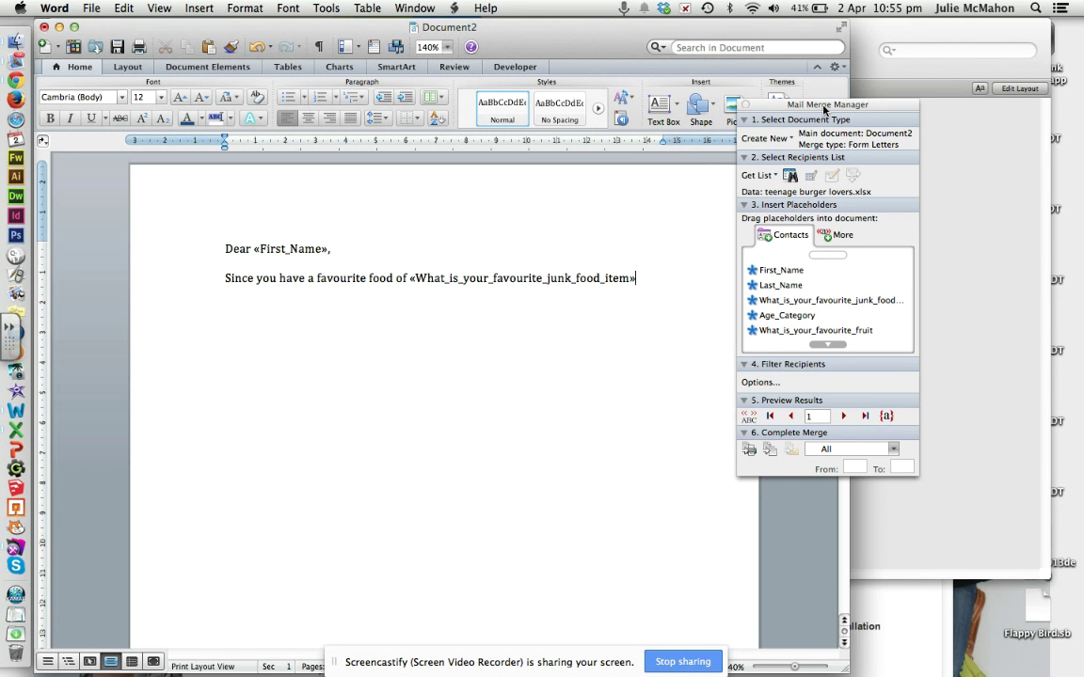
{"action": "type", "text": "we are pleased to off you a special discounted meal at"}
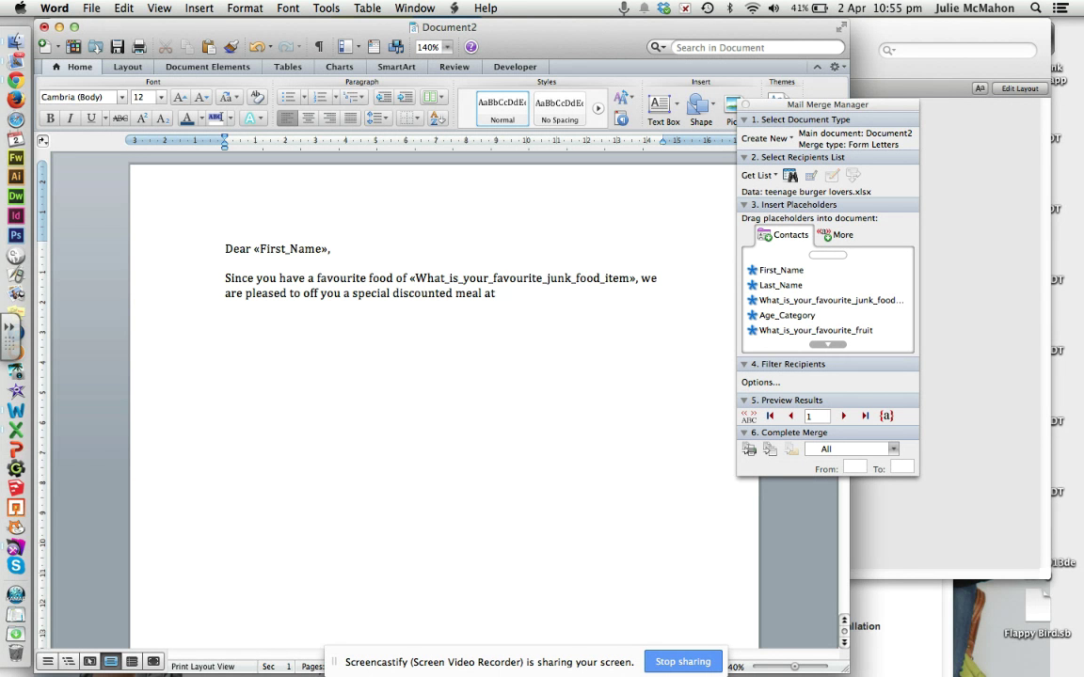
{"action": "type", "text": "Burger"}
{"action": "type", "text": " King. "}
{"action": "type", "text": "S"}
{"action": "key", "text": "BackSpace"}
{"action": "type", "text": "Blah, blah, blah..."}
{"action": "key", "text": "Return"}
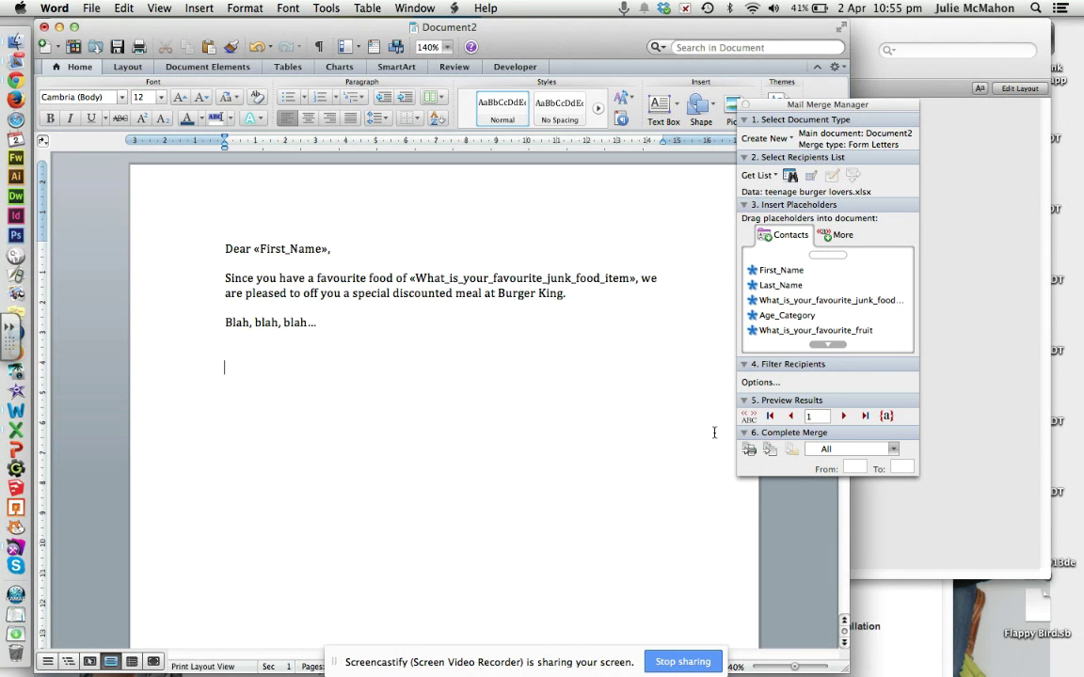
Step: Show merged data and step through the second and third recipients' letters
{"action": "left_click", "coordinate": [748, 417]}
{"action": "left_click", "coordinate": [843, 416]}
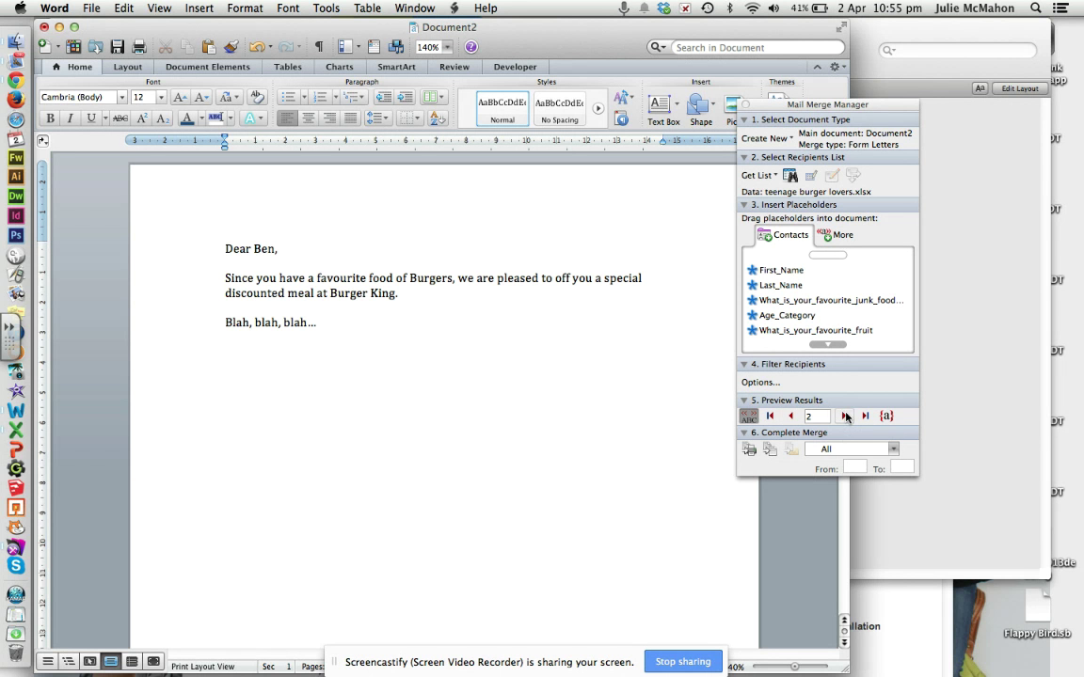
{"action": "left_click", "coordinate": [844, 416]}
Step: Merge all letters into a new Form Letters1 document and check each recipient's page
{"action": "left_click", "coordinate": [769, 451]}
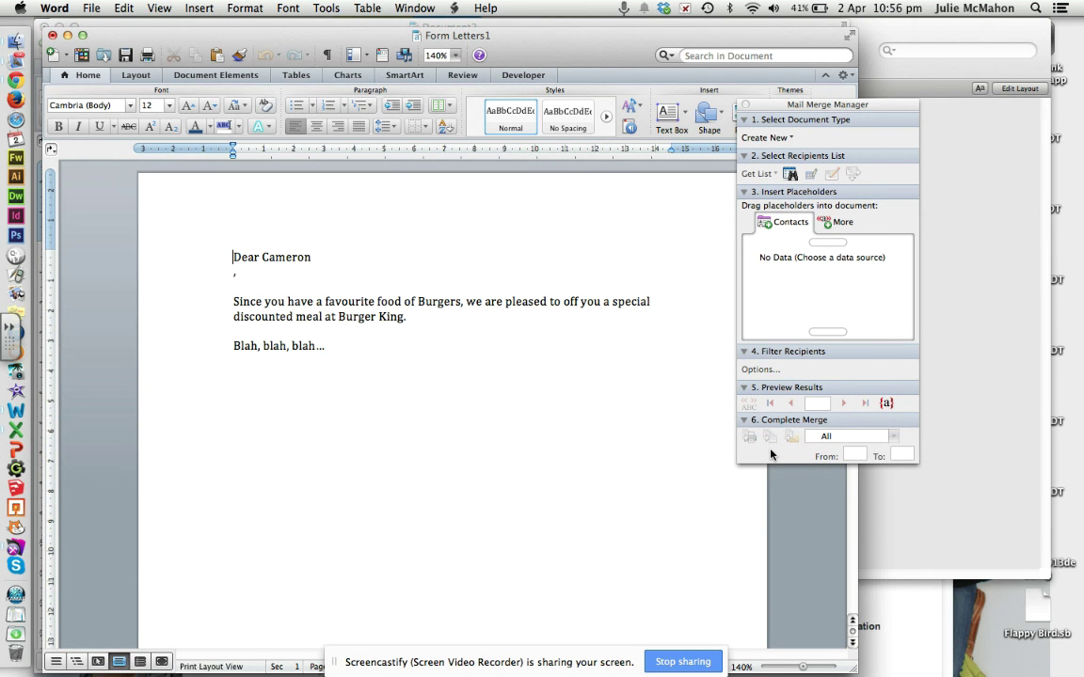
{"action": "scroll", "coordinate": [483, 440], "scroll_direction": "down", "scroll_amount": 10}
{"action": "scroll", "coordinate": [484, 440], "scroll_direction": "down", "scroll_amount": 2}
{"action": "scroll", "coordinate": [483, 441], "scroll_direction": "down", "scroll_amount": 10}
{"action": "scroll", "coordinate": [484, 440], "scroll_direction": "down", "scroll_amount": 1}
{"action": "key", "text": "super+End"}
{"action": "key", "text": "Up"}
{"action": "key", "text": "Up"}
{"action": "key", "text": "Up"}
{"action": "key", "text": "Up"}
{"action": "key", "text": "Up"}
{"action": "key", "text": "Up"}
{"action": "key", "text": "Up"}
{"action": "key", "text": "Up"}
{"action": "key", "text": "Down"}
{"action": "key", "text": "Down"}
{"action": "key", "text": "Down"}
{"action": "key", "text": "Down"}
{"action": "key", "text": "Down"}
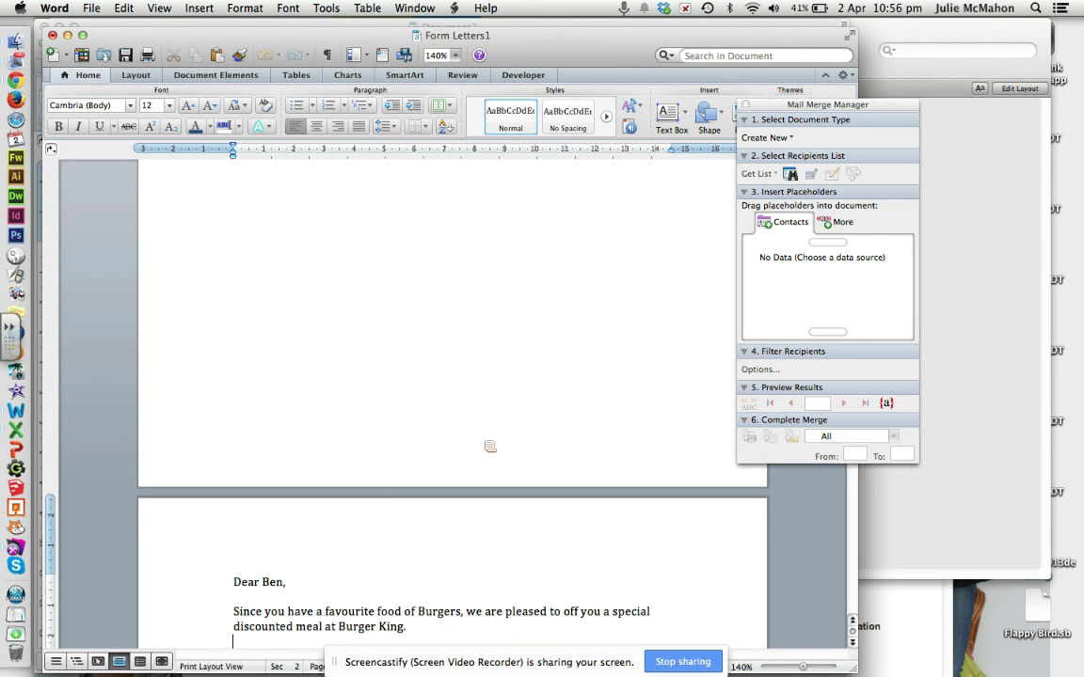